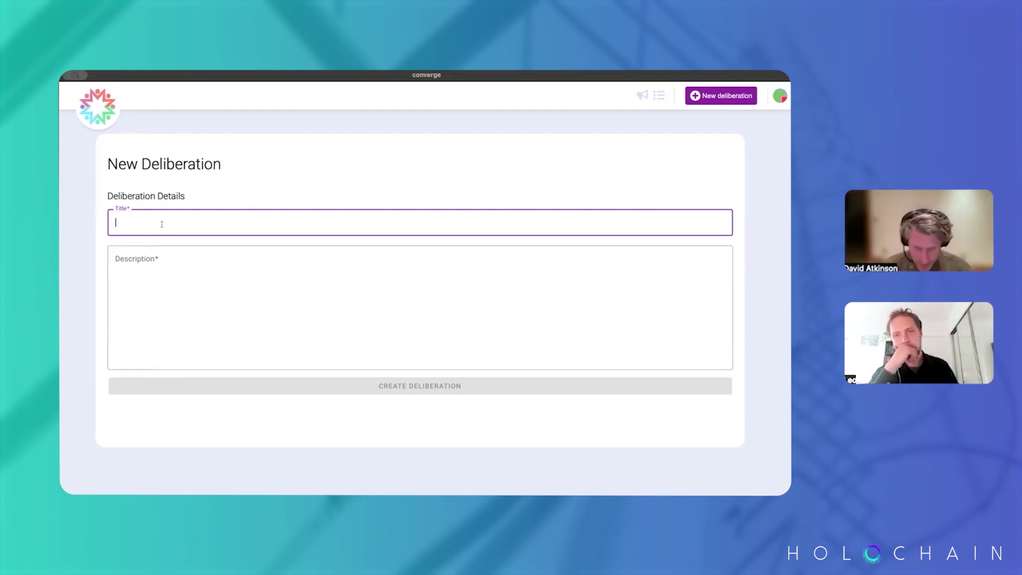
# Replace the draft title with 'Why does life seem so busy, surely there are moments of time to all hang out together'.
pyautogui.write('How do we')
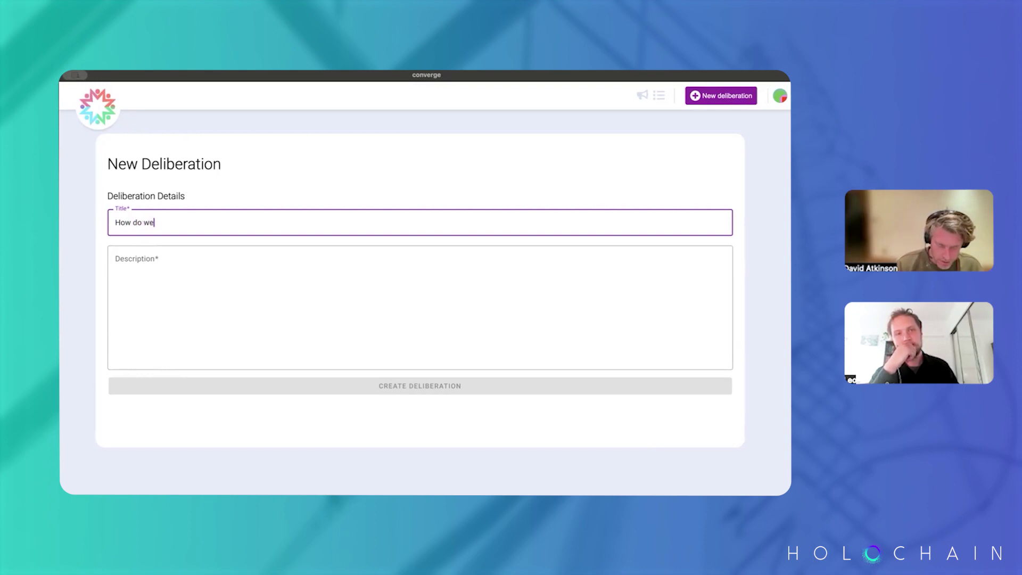
pyautogui.write(' cratre more')
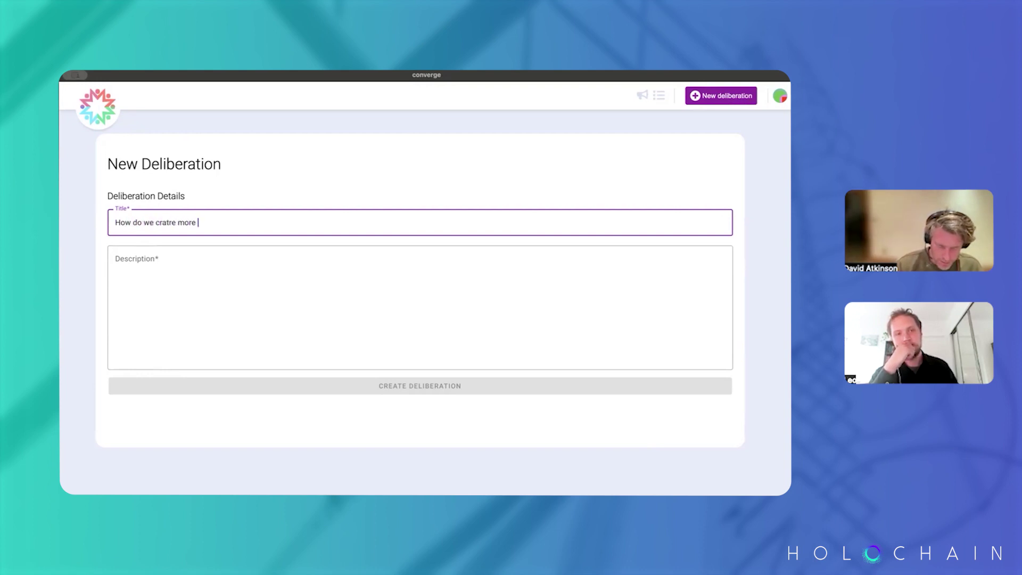
pyautogui.press('super+a')
pyautogui.write('Why ')
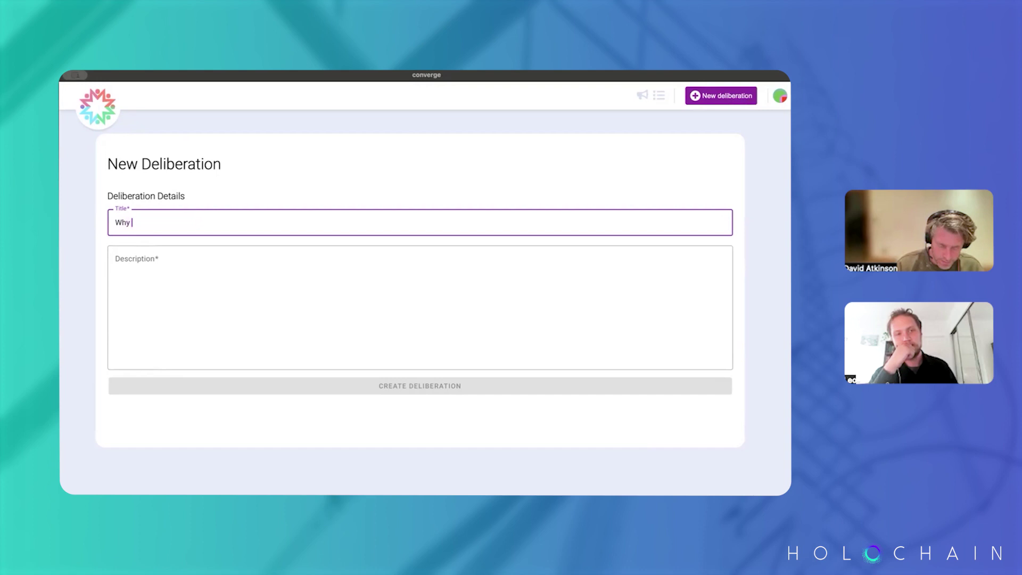
pyautogui.write('does life seem so busy, ')
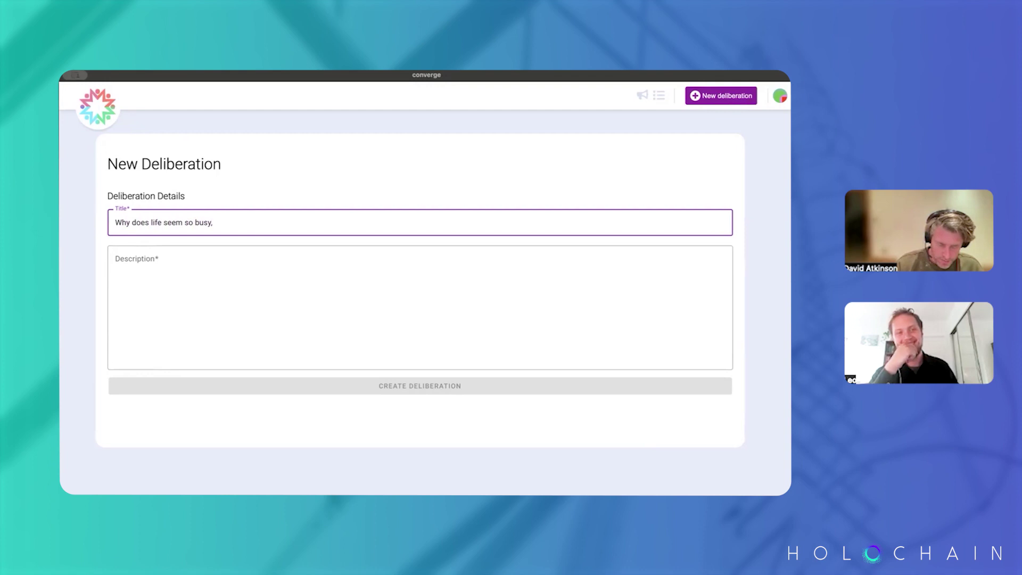
pyautogui.write('surely there a')
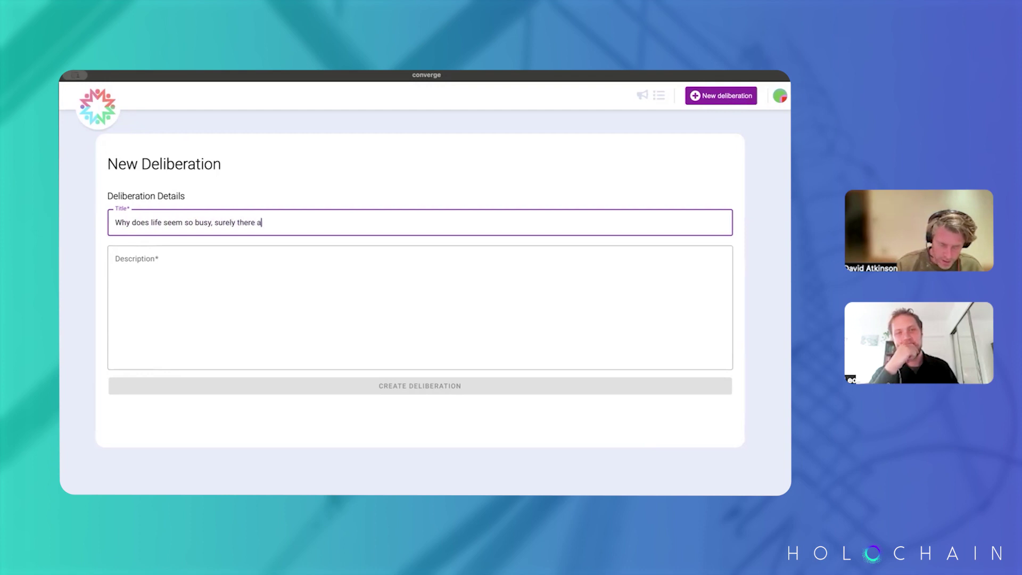
pyautogui.write('re moments of t')
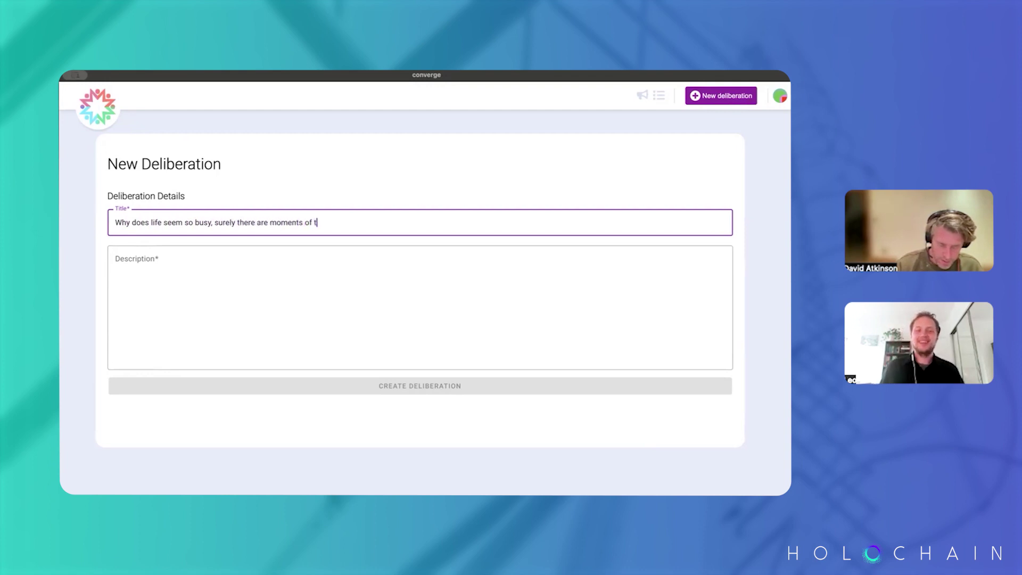
pyautogui.write('ime to all hang ')
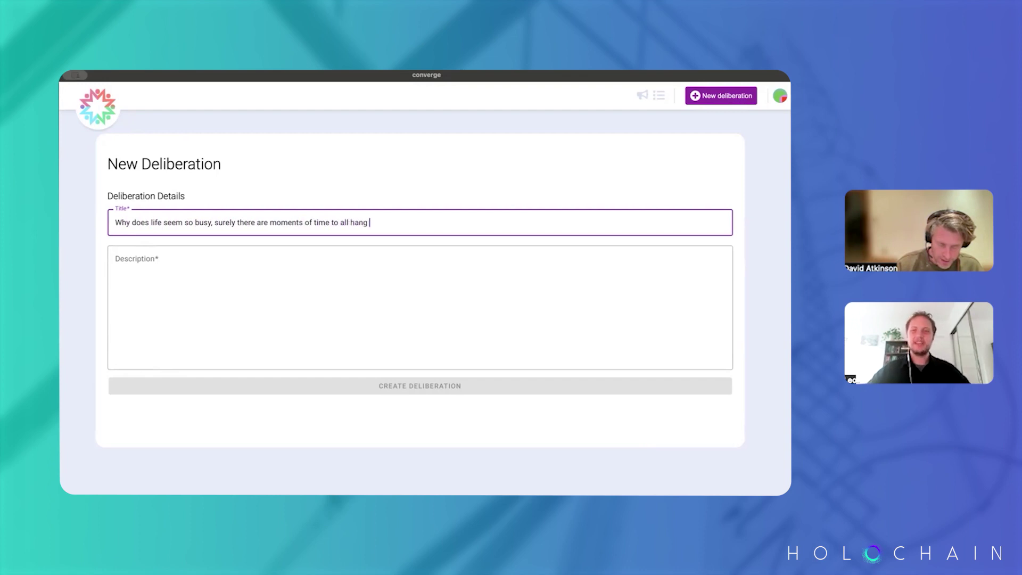
pyautogui.write('out together?')
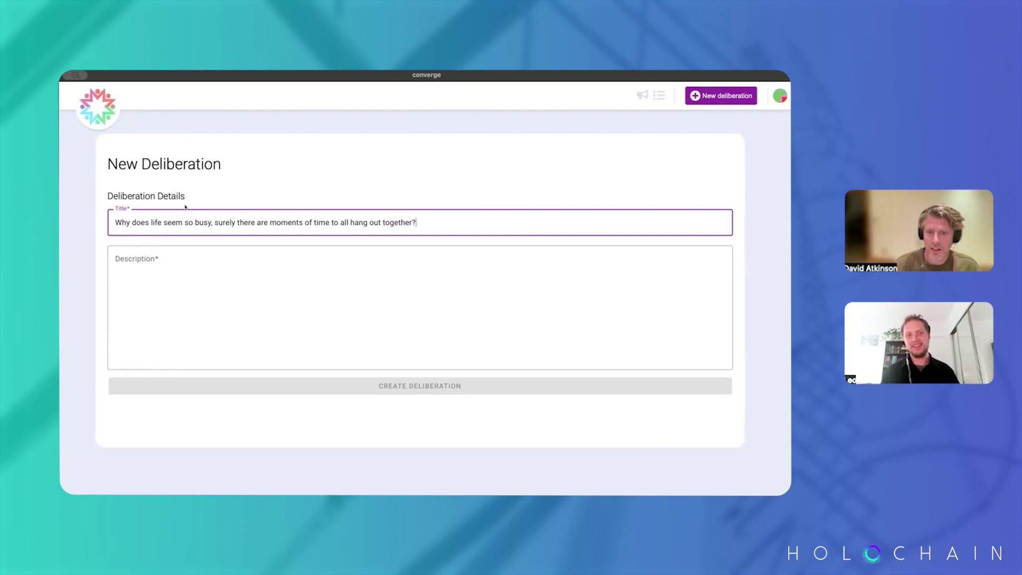
# Describe it as 'We want to find out how to hang out more all together' and create the deliberation.
pyautogui.click(360, 273)
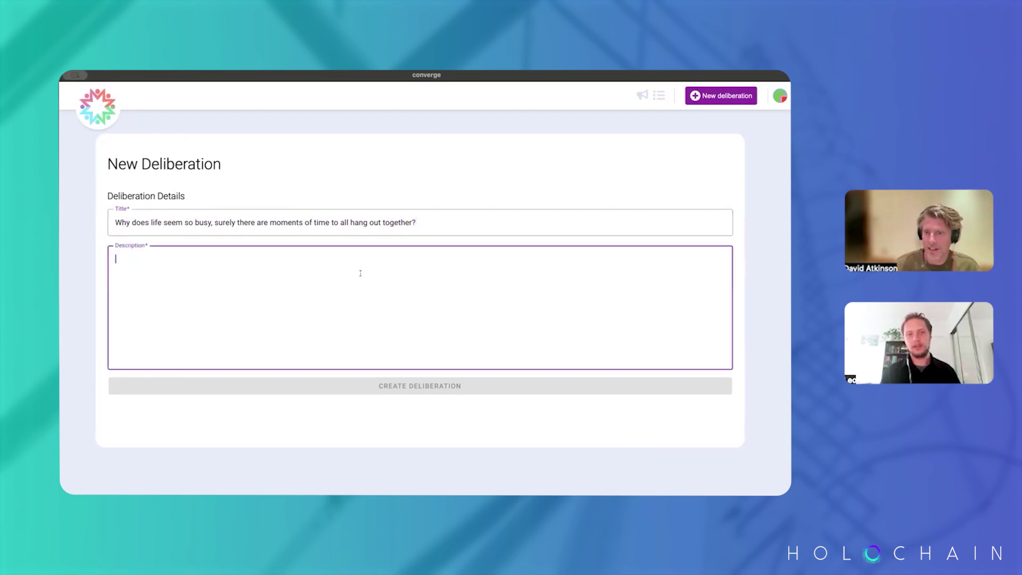
pyautogui.write('e')
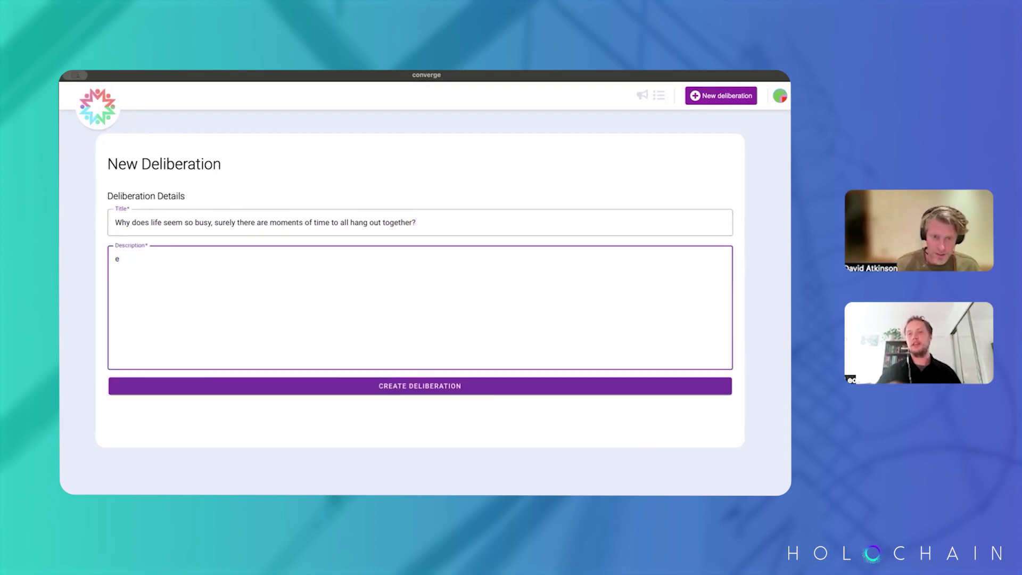
pyautogui.press('BackSpace')
pyautogui.write('We want to f')
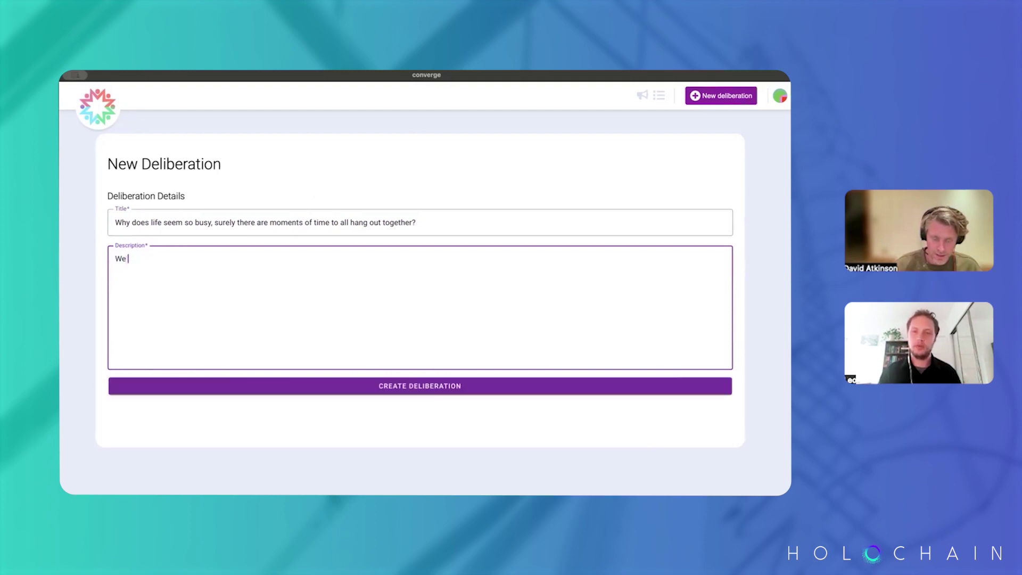
pyautogui.write('ind o')
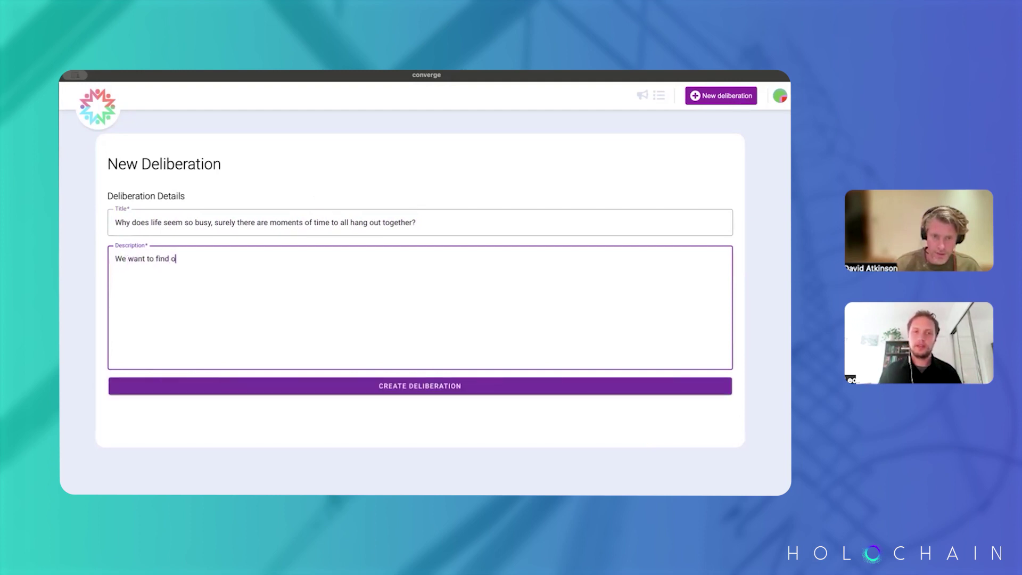
pyautogui.write('ut how to hang out more ')
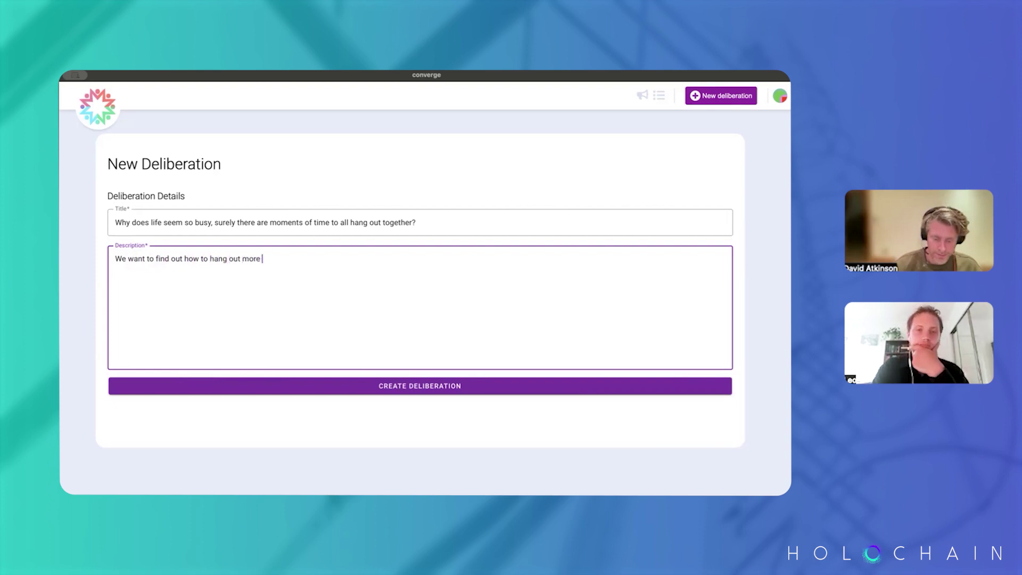
pyautogui.write('all toge')
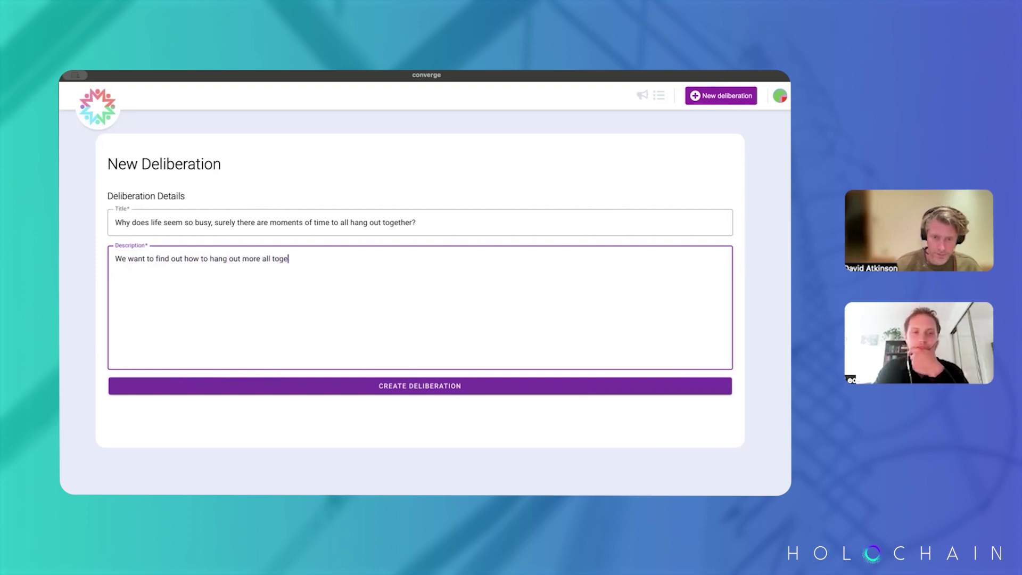
pyautogui.write('ther, could be ')
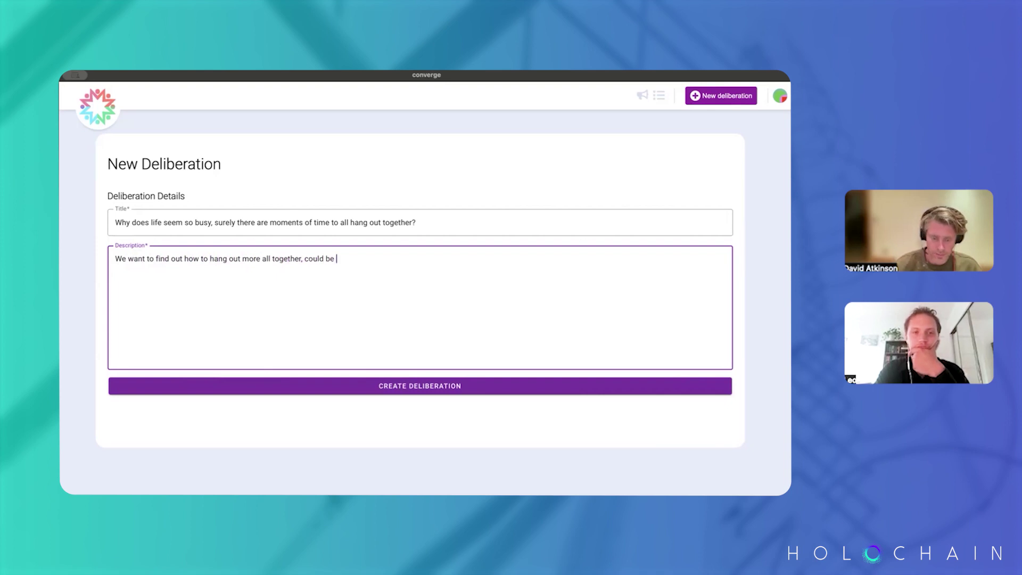
pyautogui.write('playing games,')
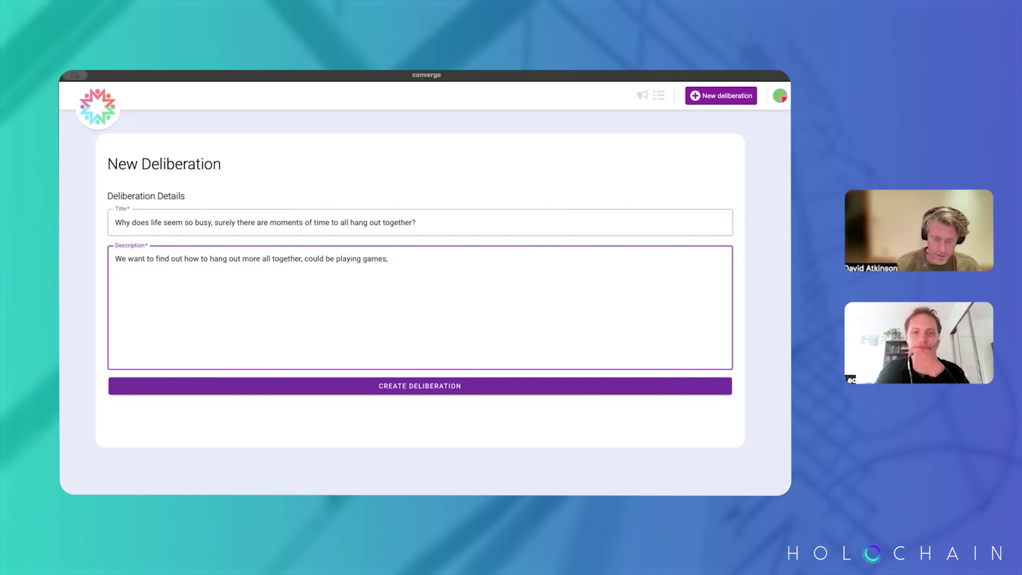
pyautogui.press('BackSpace')
pyautogui.press('BackSpace')
pyautogui.press('BackSpace')
pyautogui.press('BackSpace')
pyautogui.press('BackSpace')
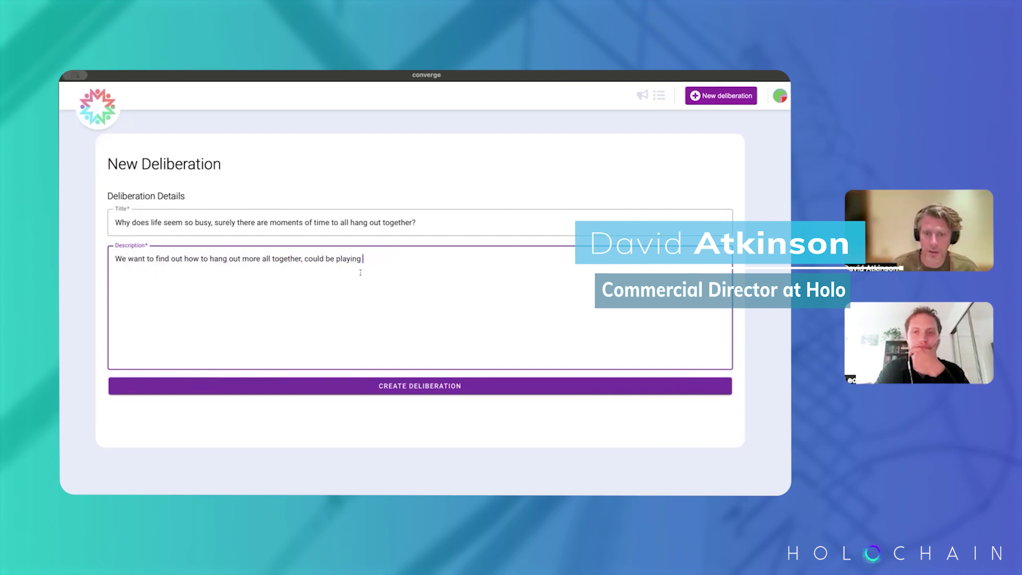
pyautogui.moveTo(383, 261); pyautogui.dragTo(297, 260)
pyautogui.press('BackSpace')
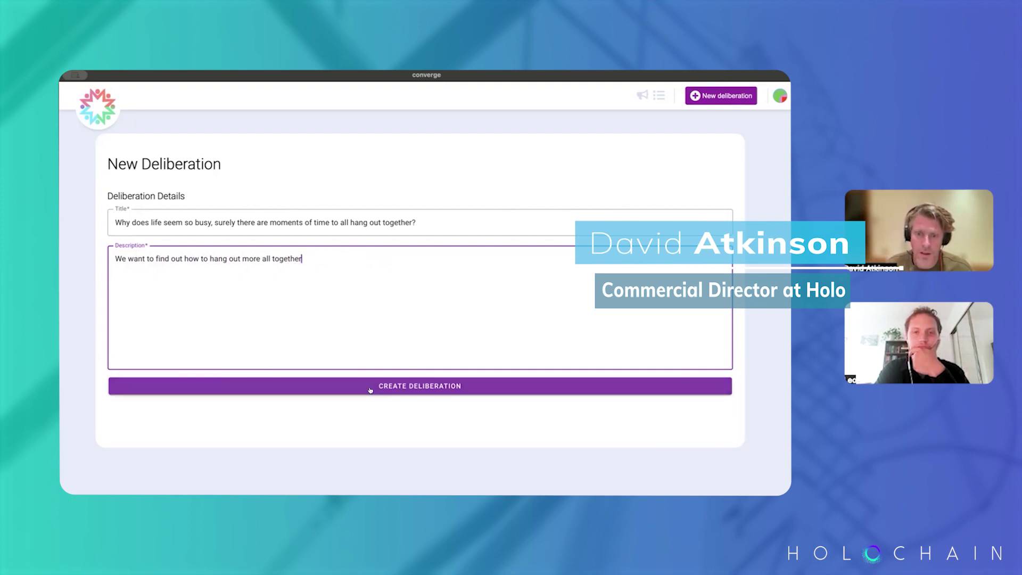
pyautogui.click(367, 386)
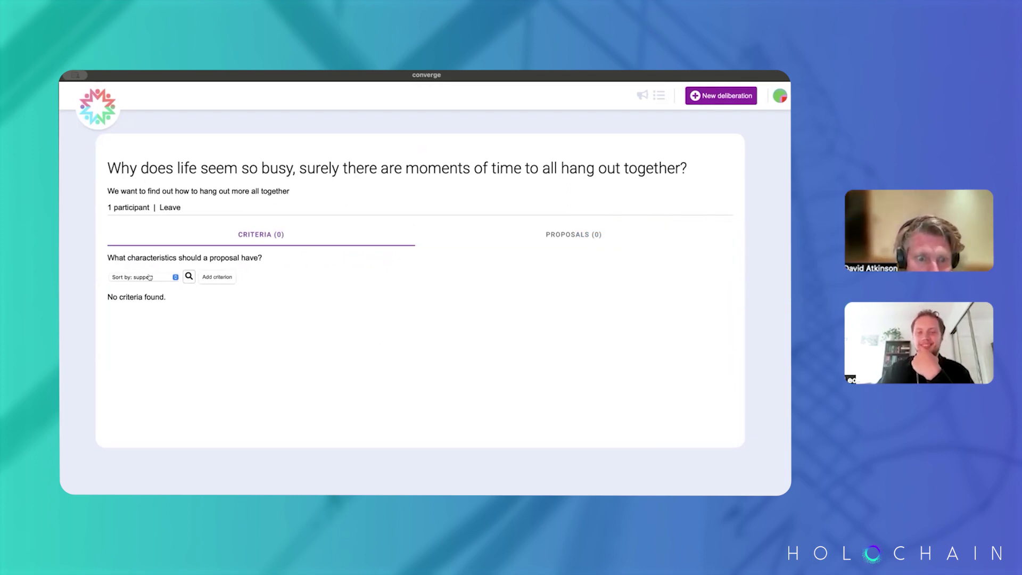
pyautogui.click(170, 277)
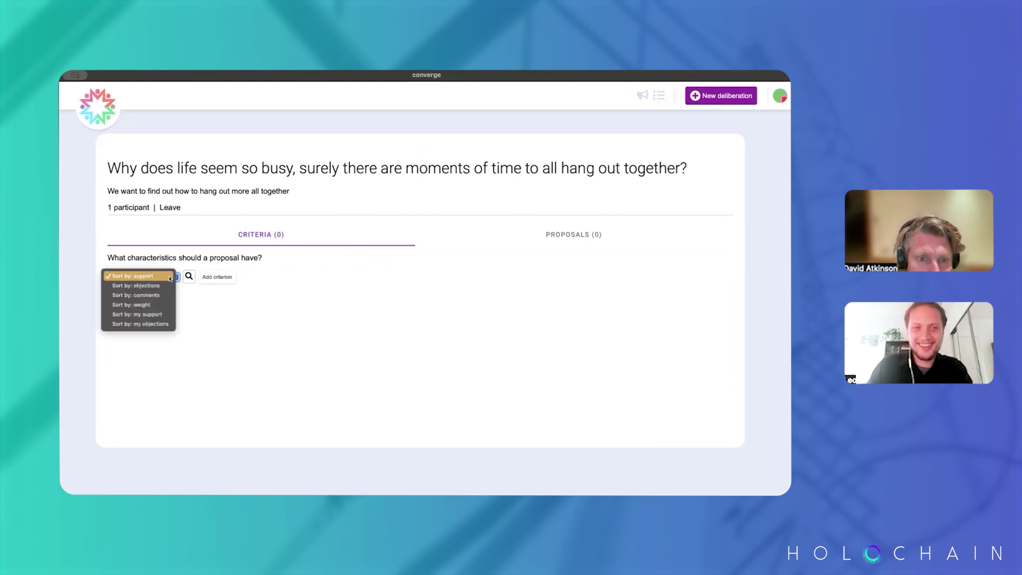
pyautogui.click(169, 276)
pyautogui.click(217, 277)
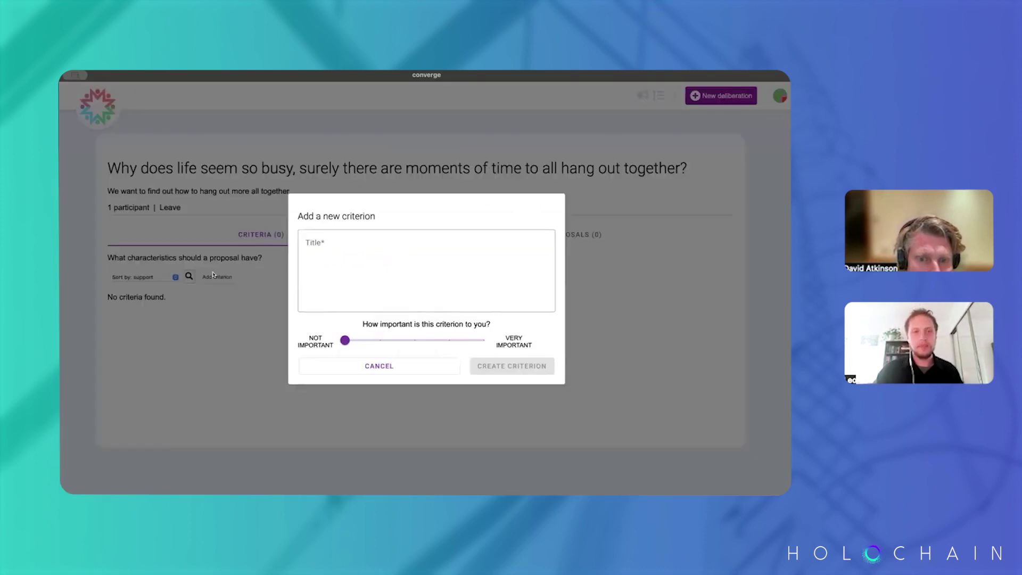
pyautogui.click(413, 370)
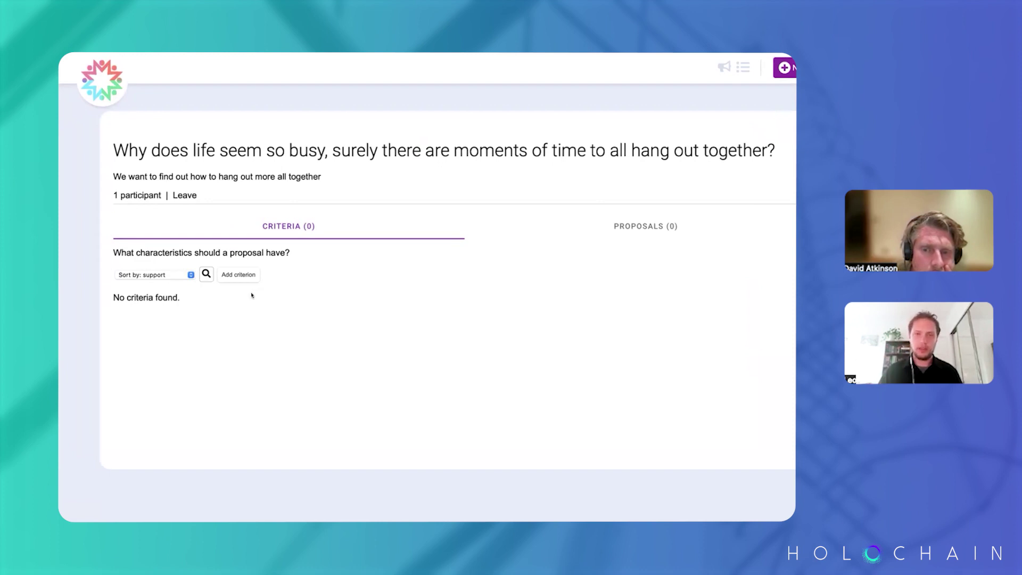
pyautogui.click(155, 274)
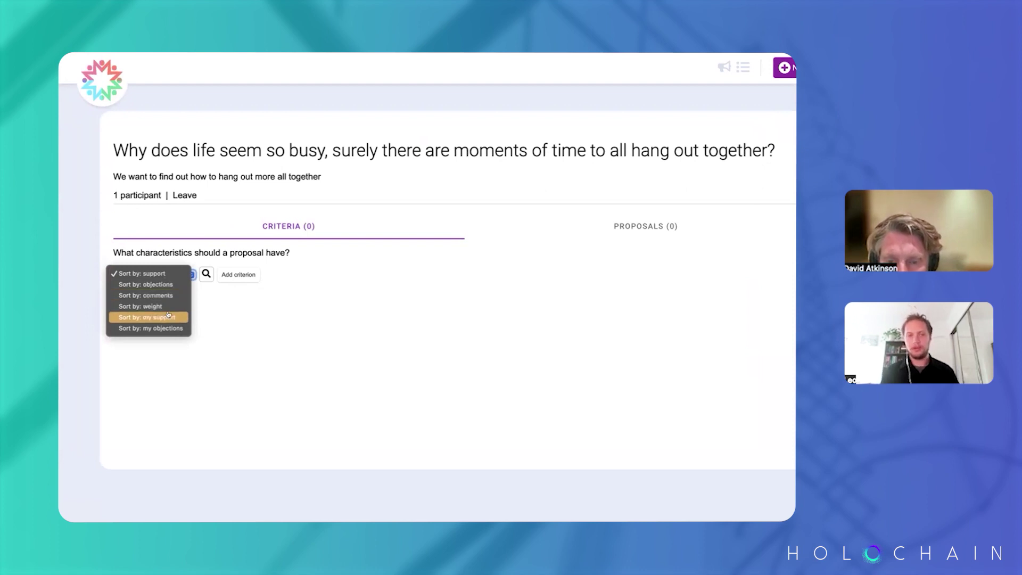
# Keep sorting by support and bring up the Add a new criterion dialog with its Title field active.
pyautogui.click(239, 274)
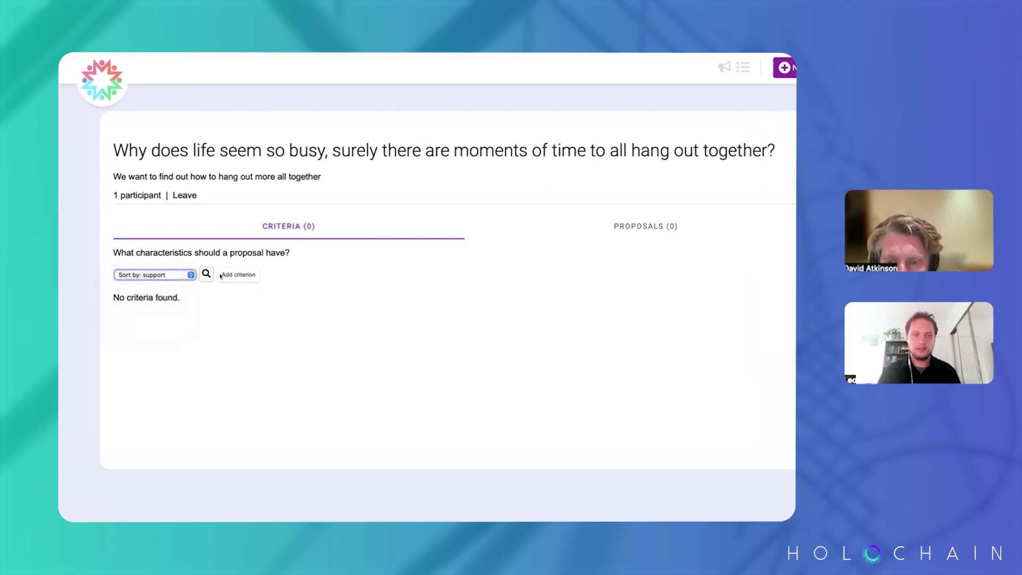
pyautogui.click(239, 274)
pyautogui.click(397, 241)
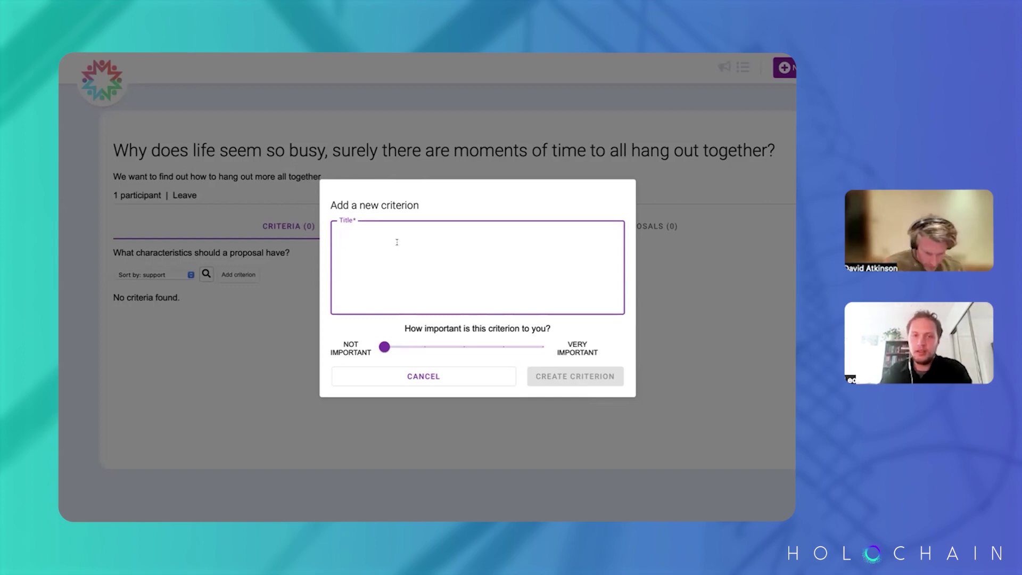
# Enter criterion 'When we all arrive home, make sure things are calm' with importance 2.
pyautogui.write('When we ')
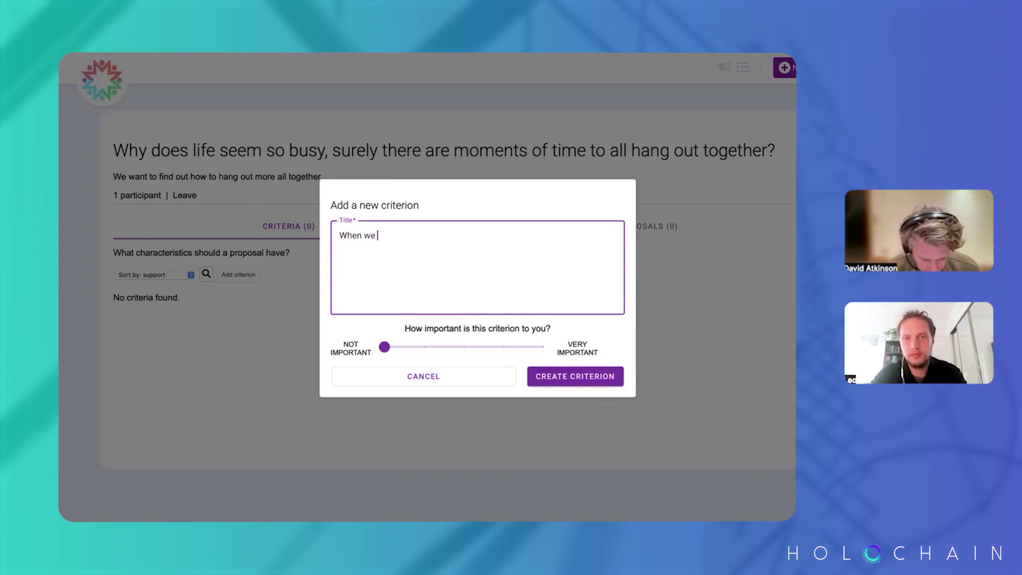
pyautogui.write('all arrive ')
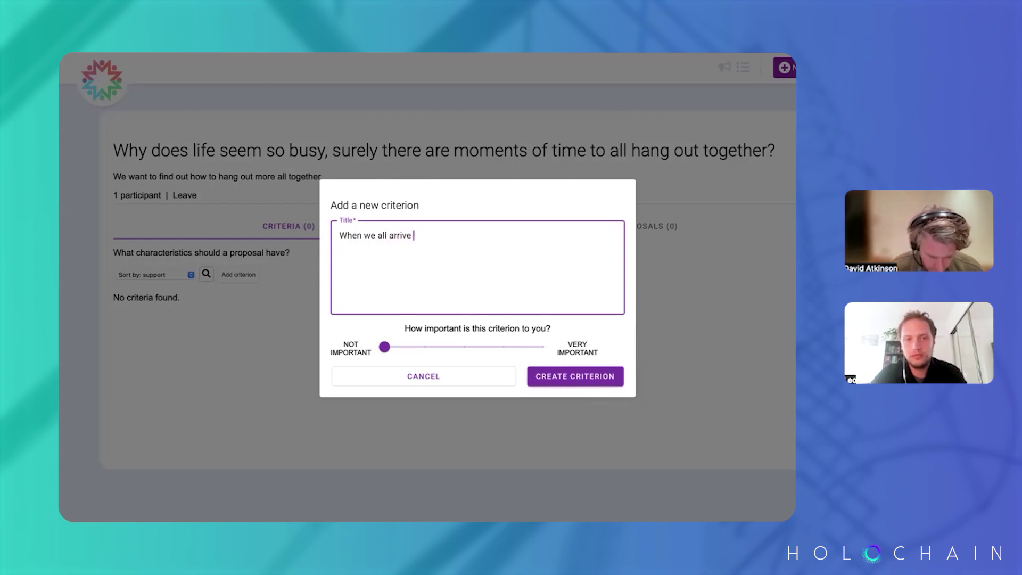
pyautogui.write('home, make sure things are cla')
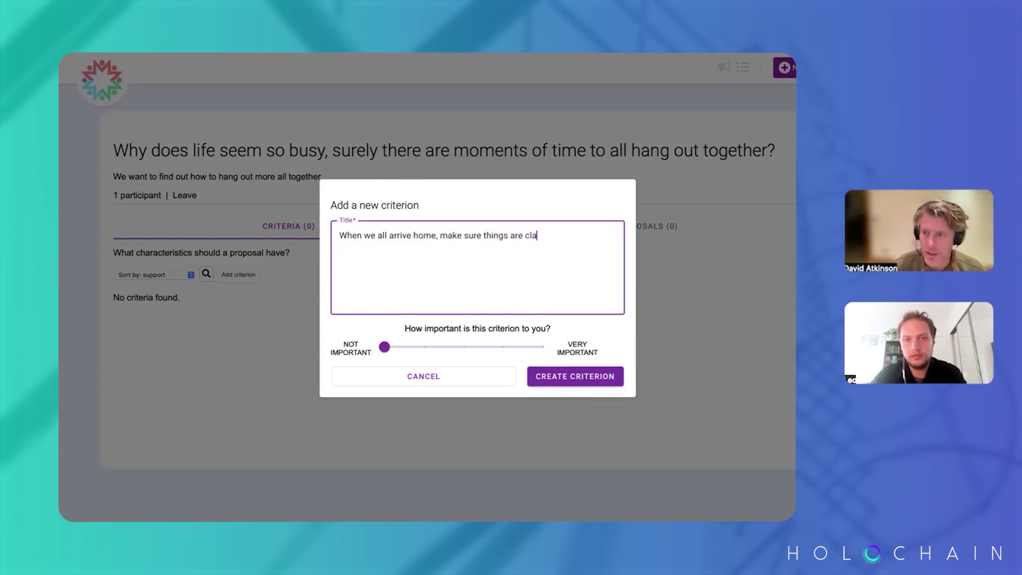
pyautogui.press('BackSpace')
pyautogui.write('alm')
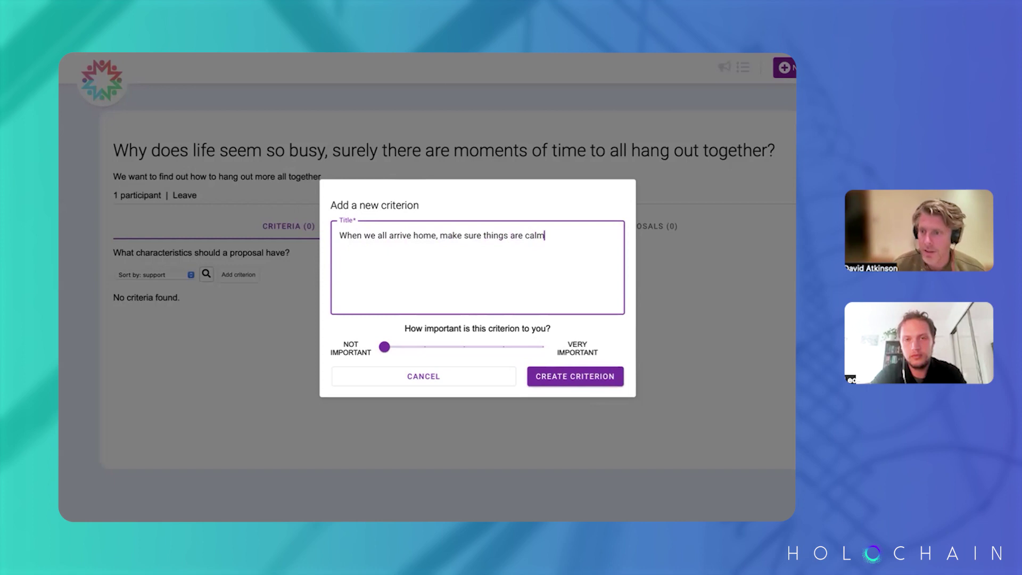
pyautogui.click(495, 346)
pyautogui.moveTo(495, 345); pyautogui.dragTo(468, 343)
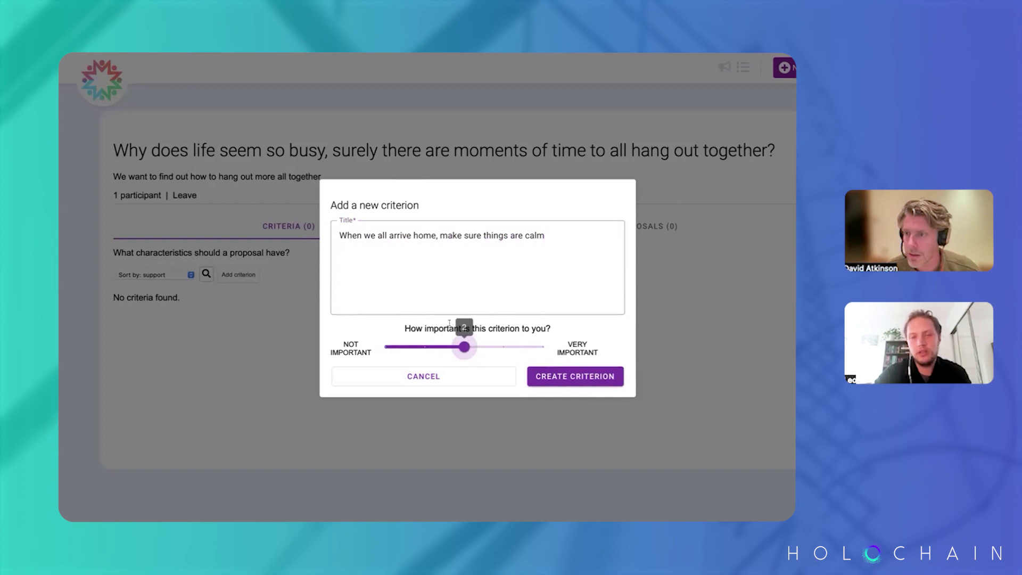
pyautogui.tripleClick(570, 242)
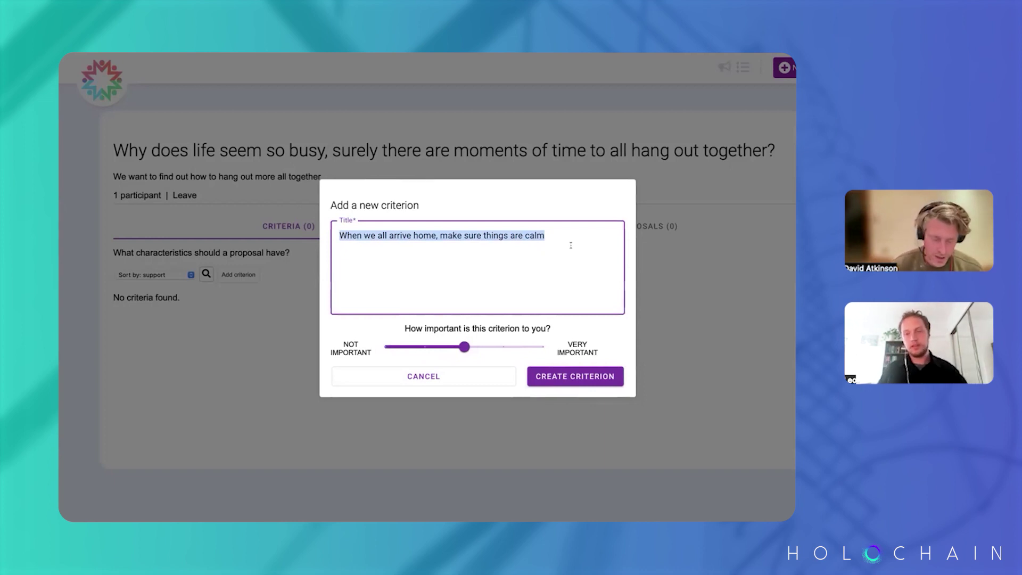
# Overwrite the criterion title with '3 times a week we wall hang out after dinner and dishes', then reselect it.
pyautogui.write('3 times a week we')
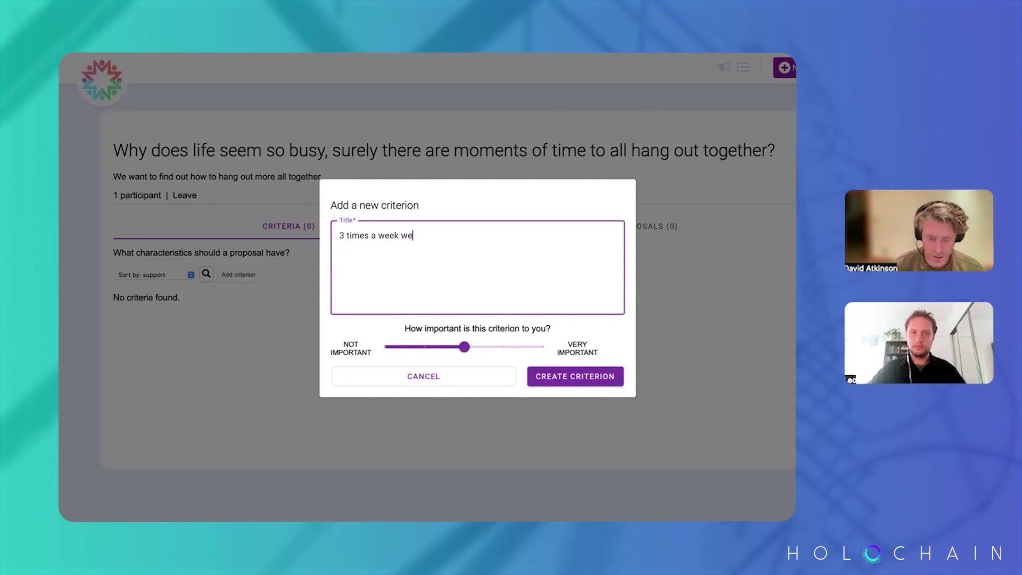
pyautogui.write(' wall hang out ')
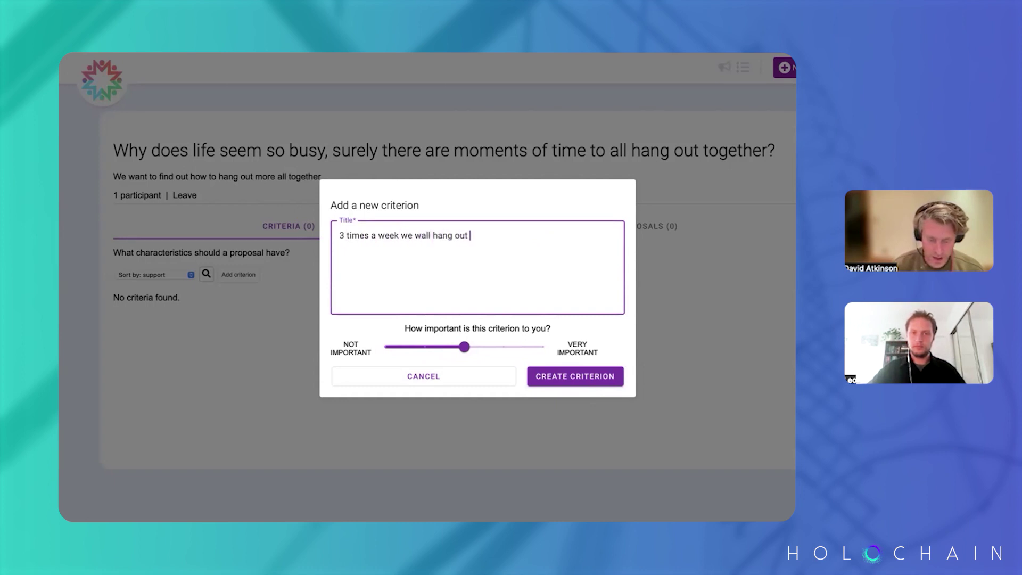
pyautogui.write('after di')
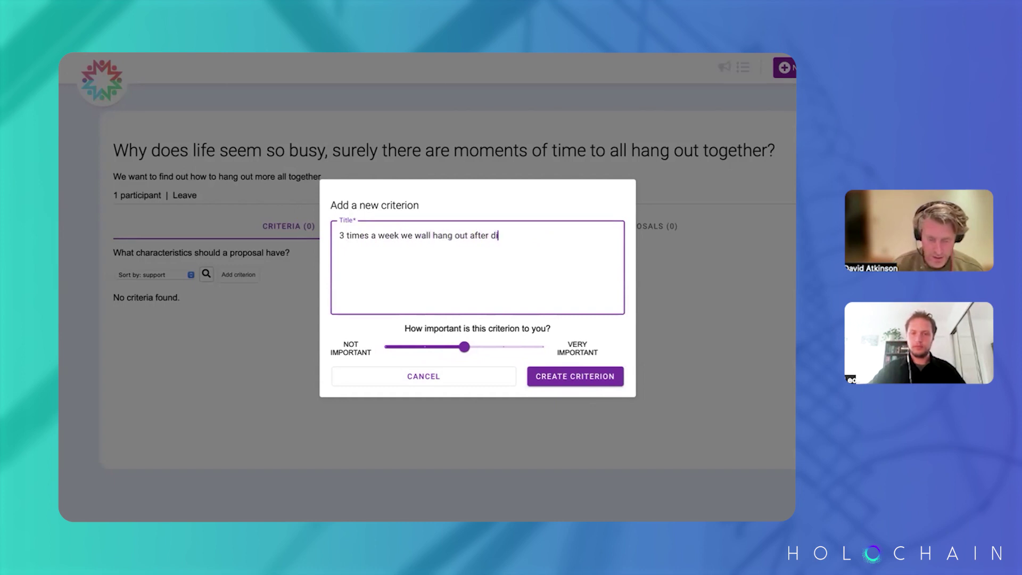
pyautogui.write('nner and dishes')
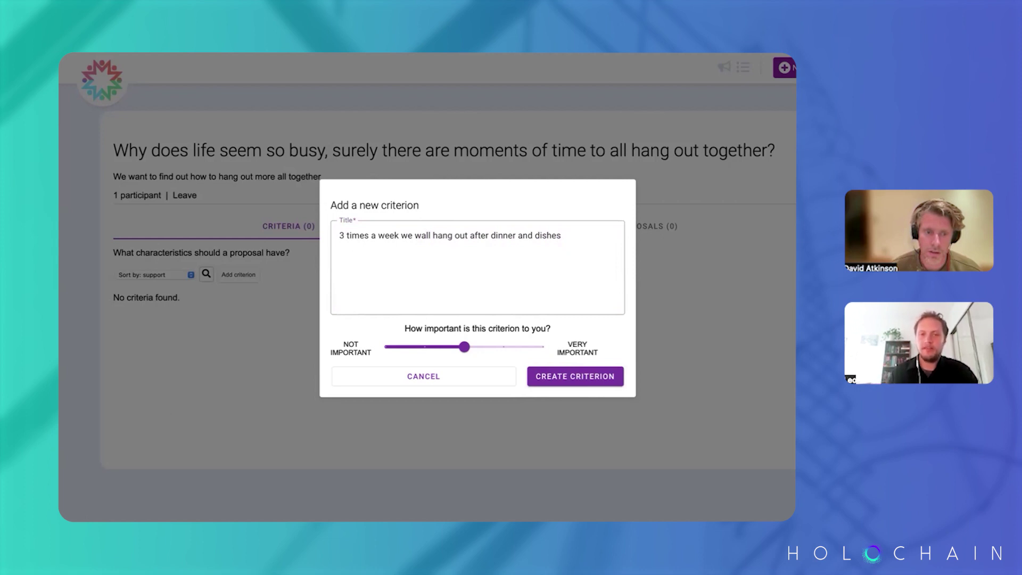
pyautogui.click(490, 243)
pyautogui.hotkey('ctrl', 'shift', 'Left')
pyautogui.hotkey('shift', 'Home')
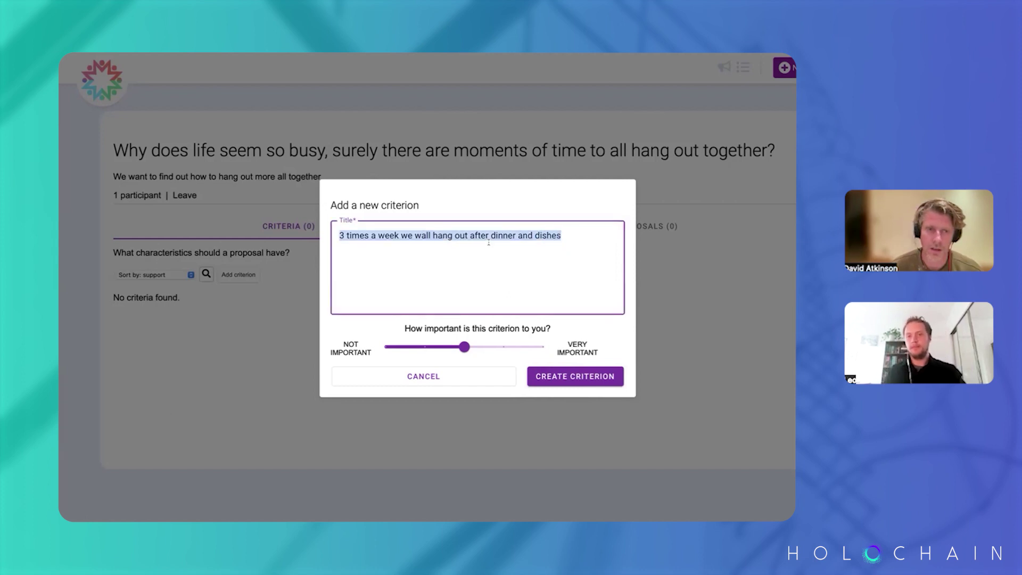